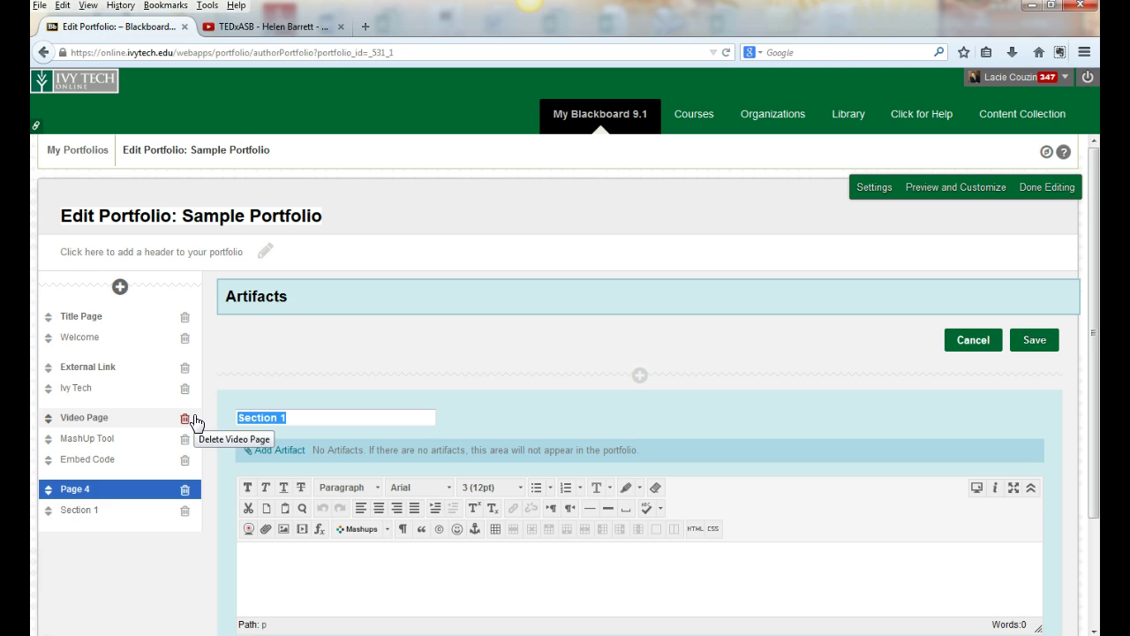
- Title the new section "Add Artifacts from Editing Mode" and attach the existing personal artifact "Moving an Exam"
{"action": "type", "text": "Add Artifacts from Editing Mode"}
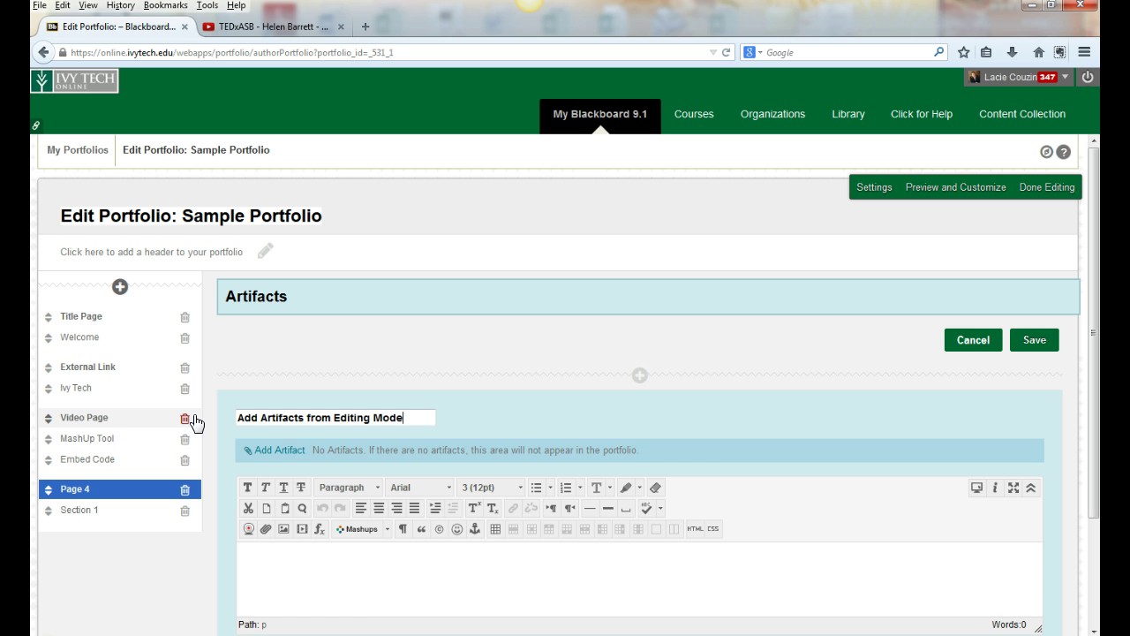
{"action": "left_click", "coordinate": [320, 575]}
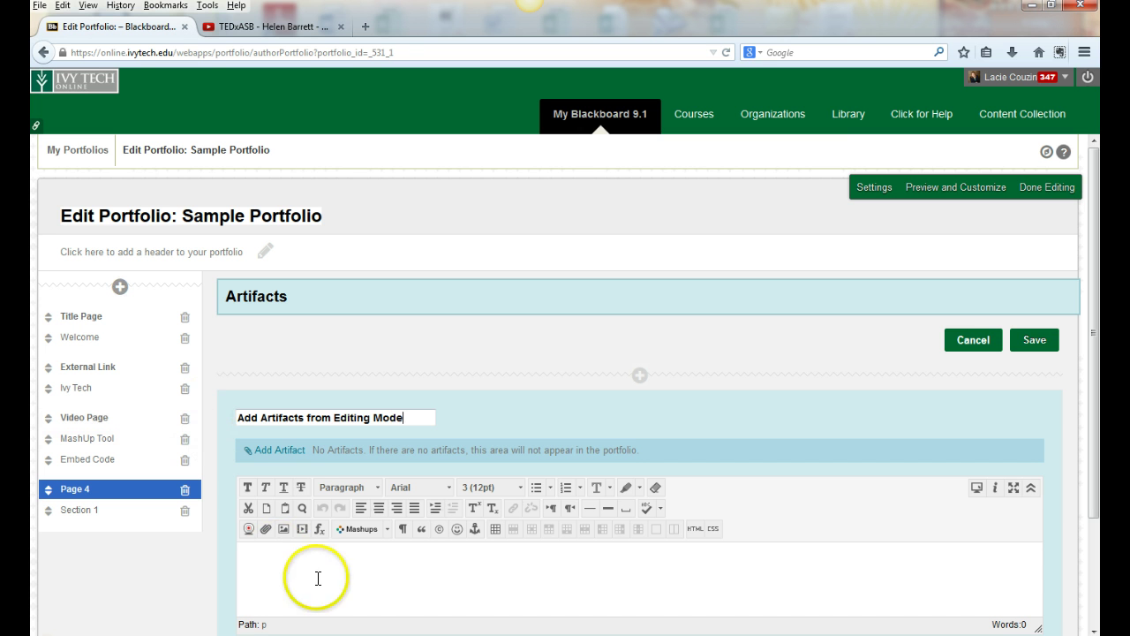
{"action": "left_click", "coordinate": [284, 459]}
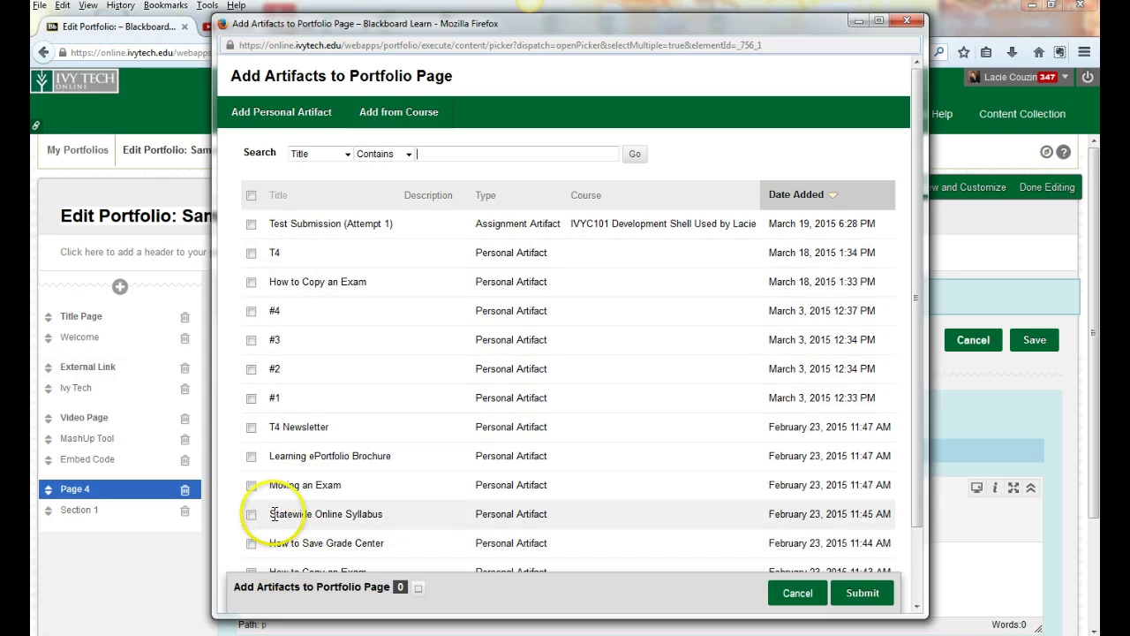
{"action": "left_click", "coordinate": [251, 485]}
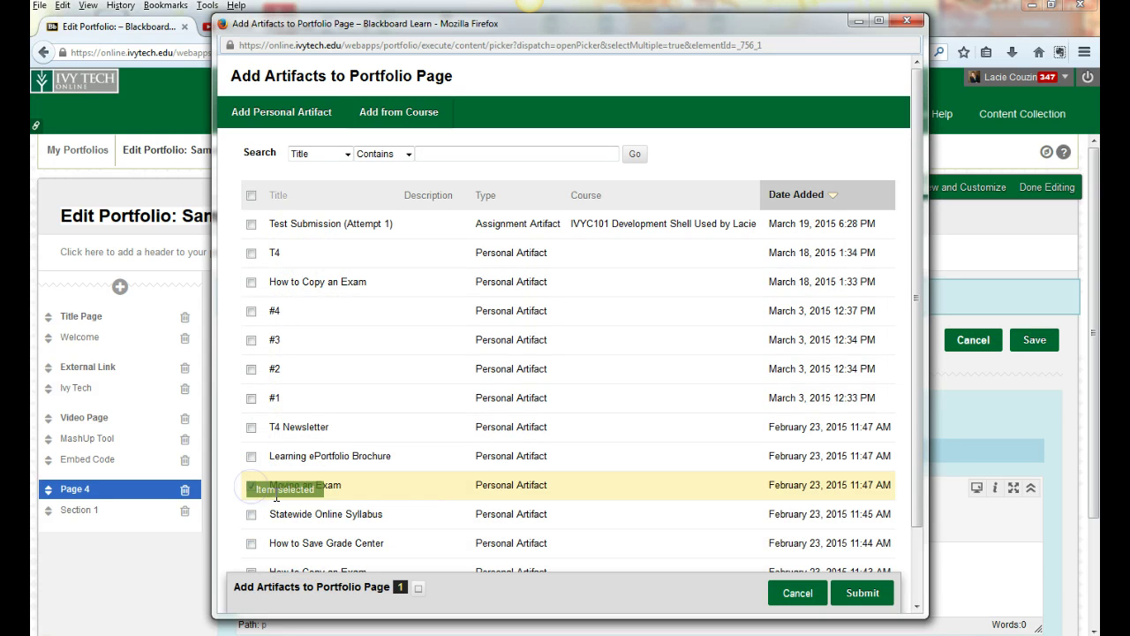
{"action": "left_click", "coordinate": [877, 599]}
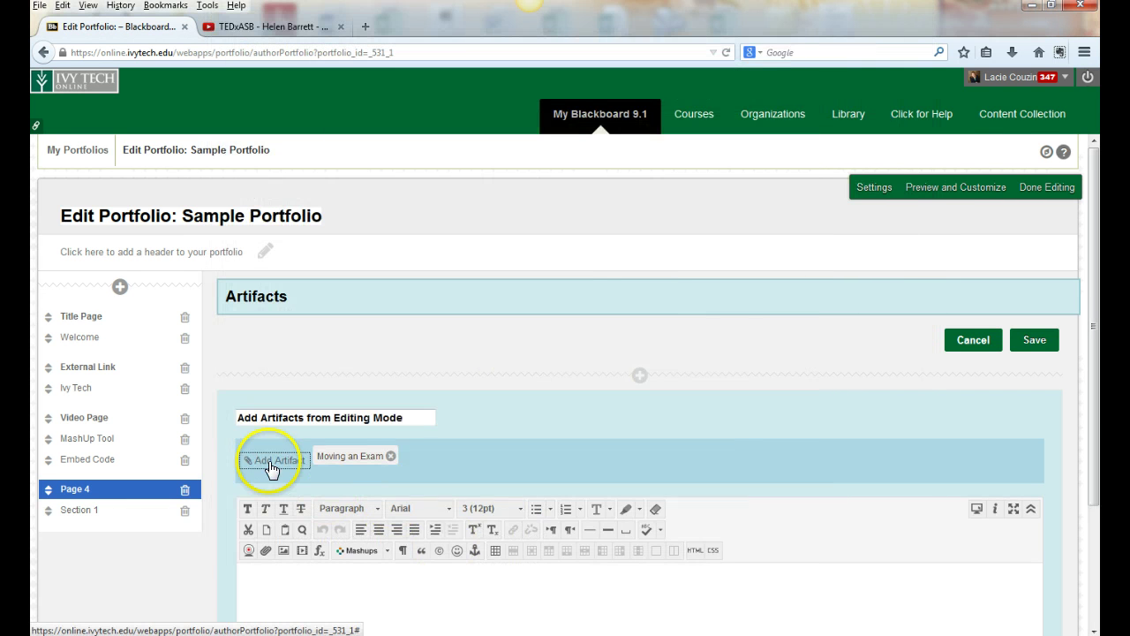
- Create and attach a personal artifact titled "From Thumb Drive" with the file leaningeportfolio_brochure from the Portfolio Class Files folder
{"action": "left_click", "coordinate": [273, 460]}
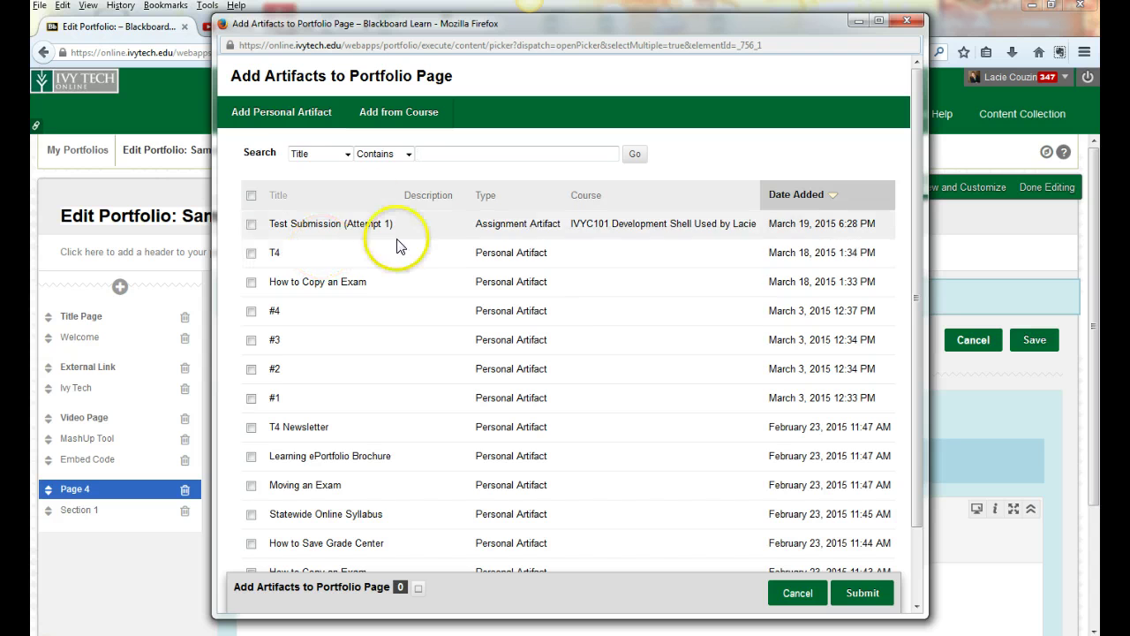
{"action": "left_click", "coordinate": [282, 121]}
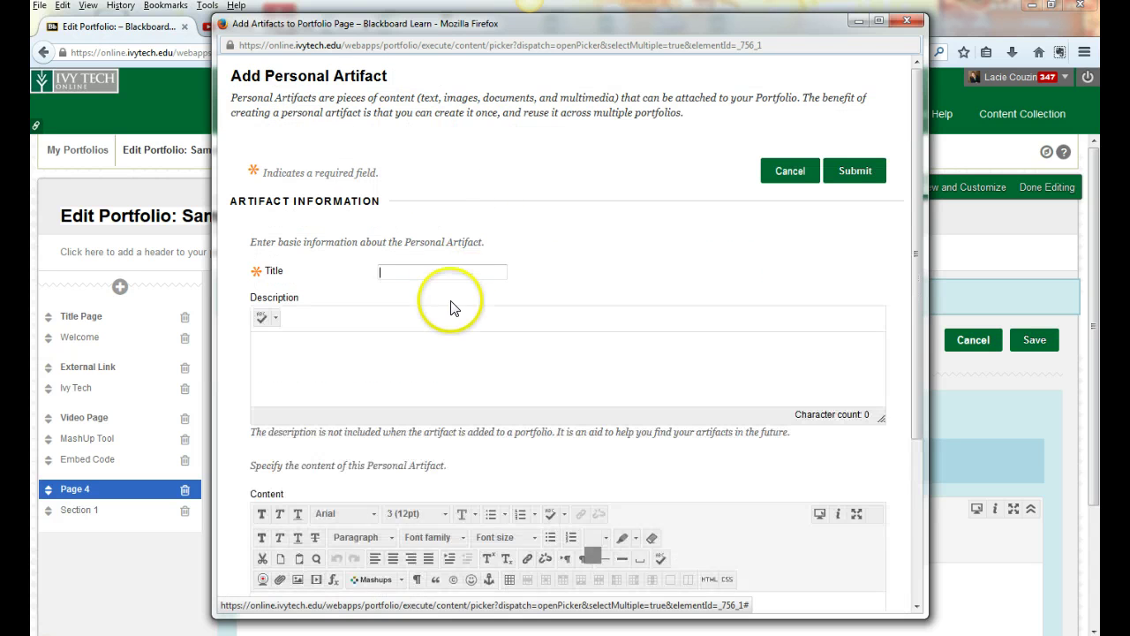
{"action": "type", "text": "From Thumb Drive"}
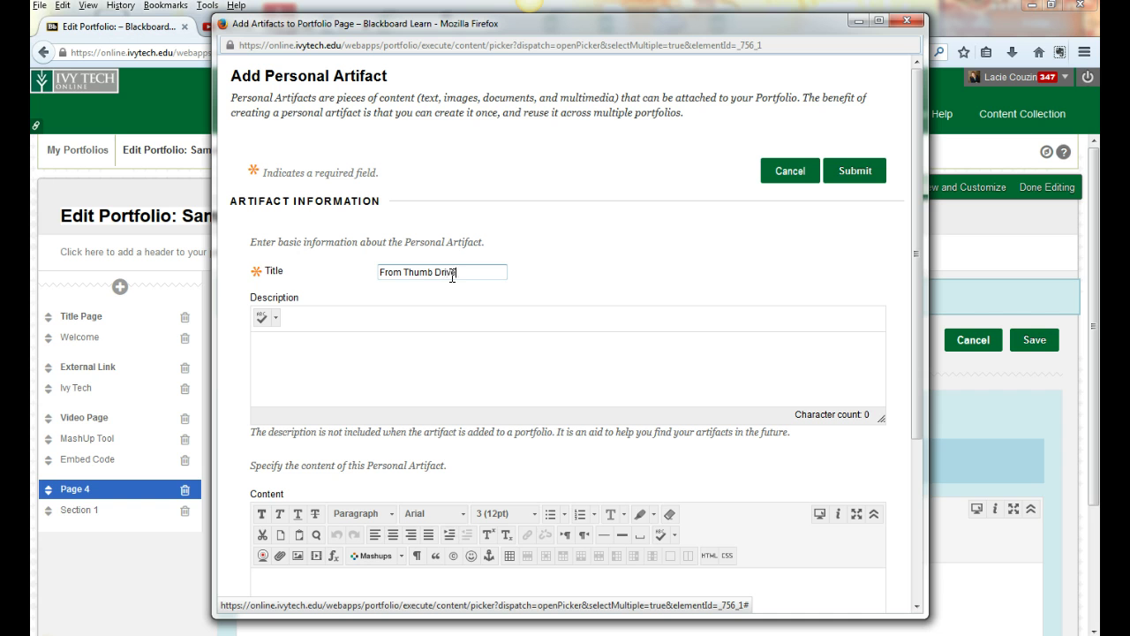
{"action": "scroll", "coordinate": [530, 252], "scroll_direction": "down", "scroll_amount": 5}
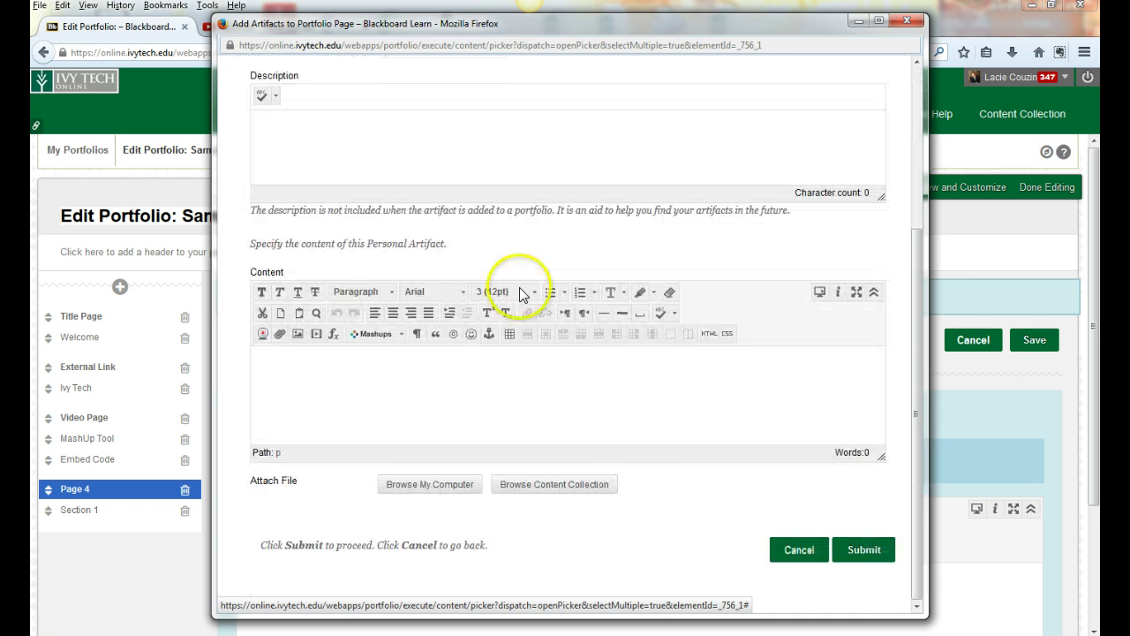
{"action": "left_click", "coordinate": [423, 485]}
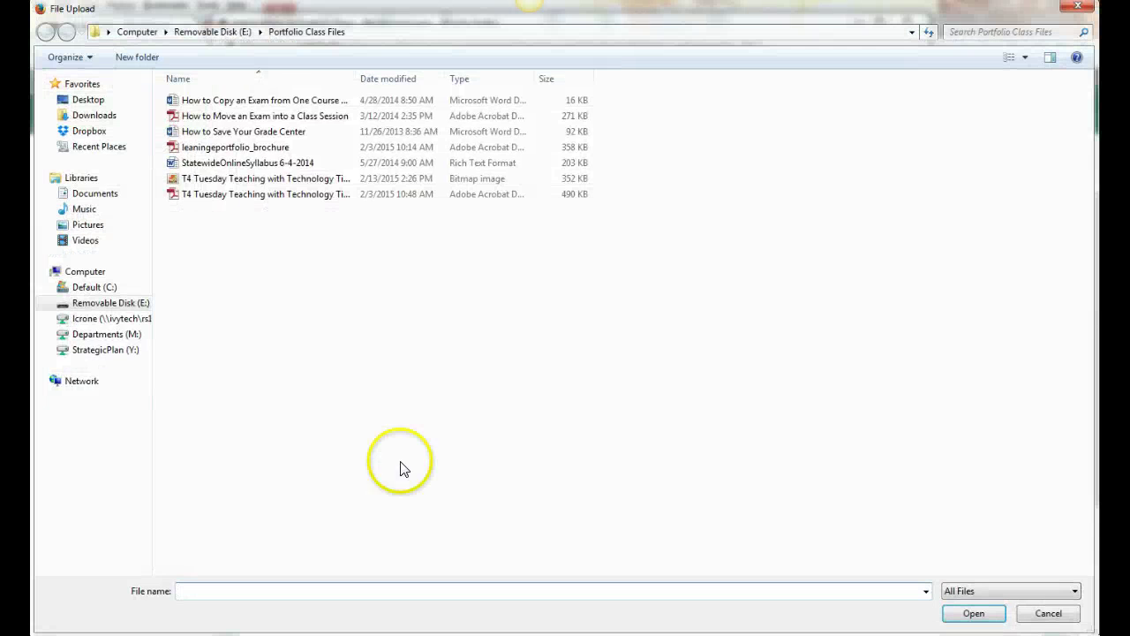
{"action": "left_click", "coordinate": [193, 146]}
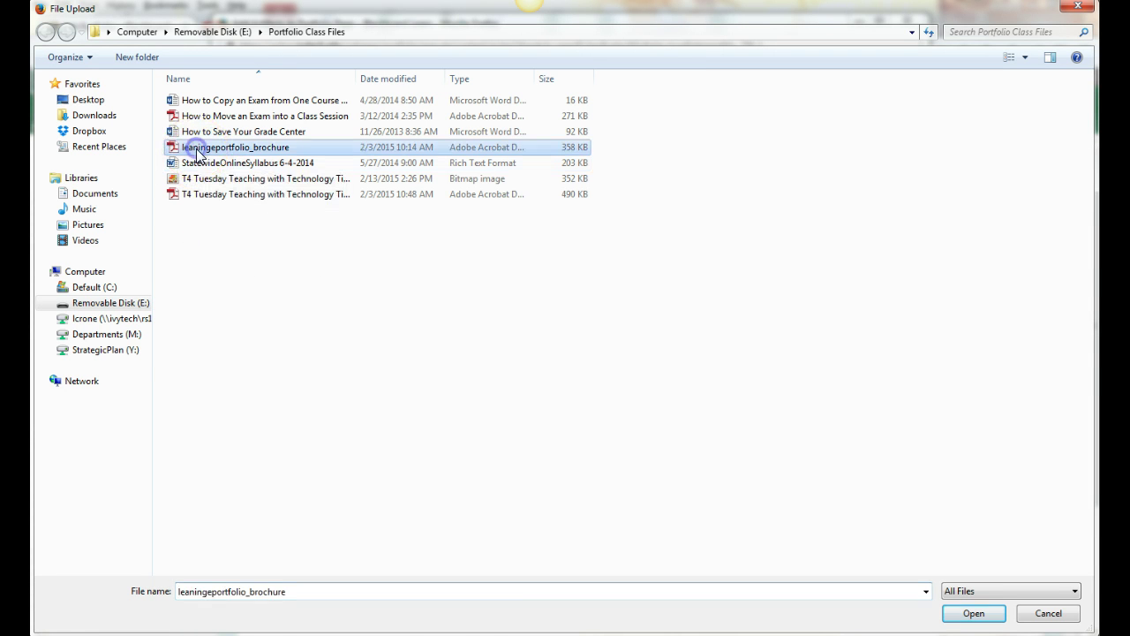
{"action": "left_click", "coordinate": [974, 612]}
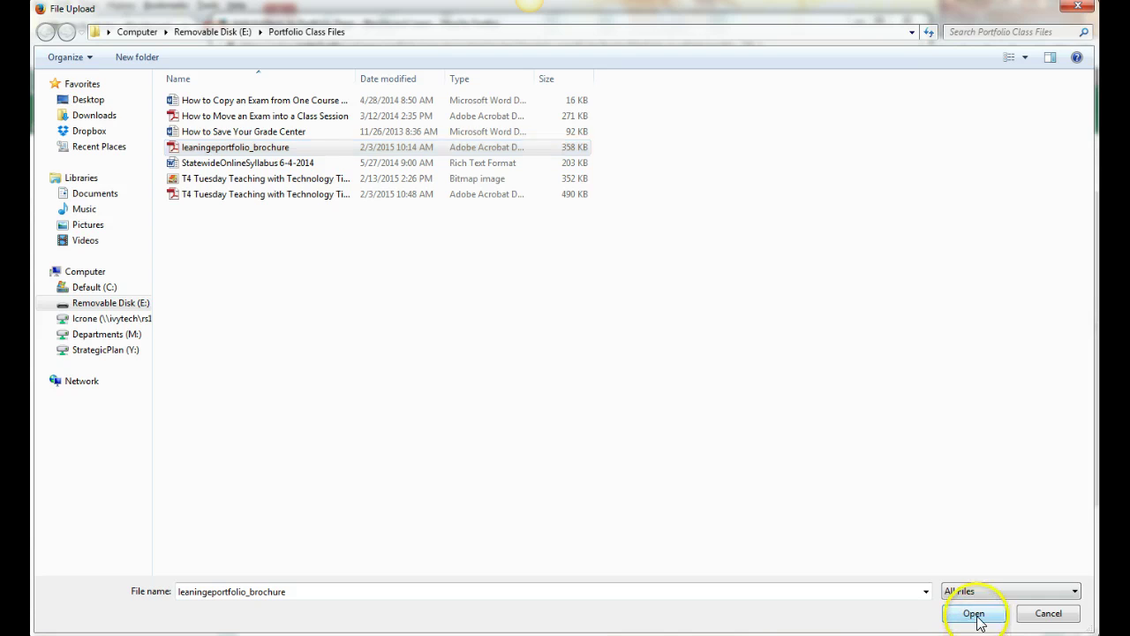
{"action": "scroll", "coordinate": [635, 468], "scroll_direction": "down", "scroll_amount": 2}
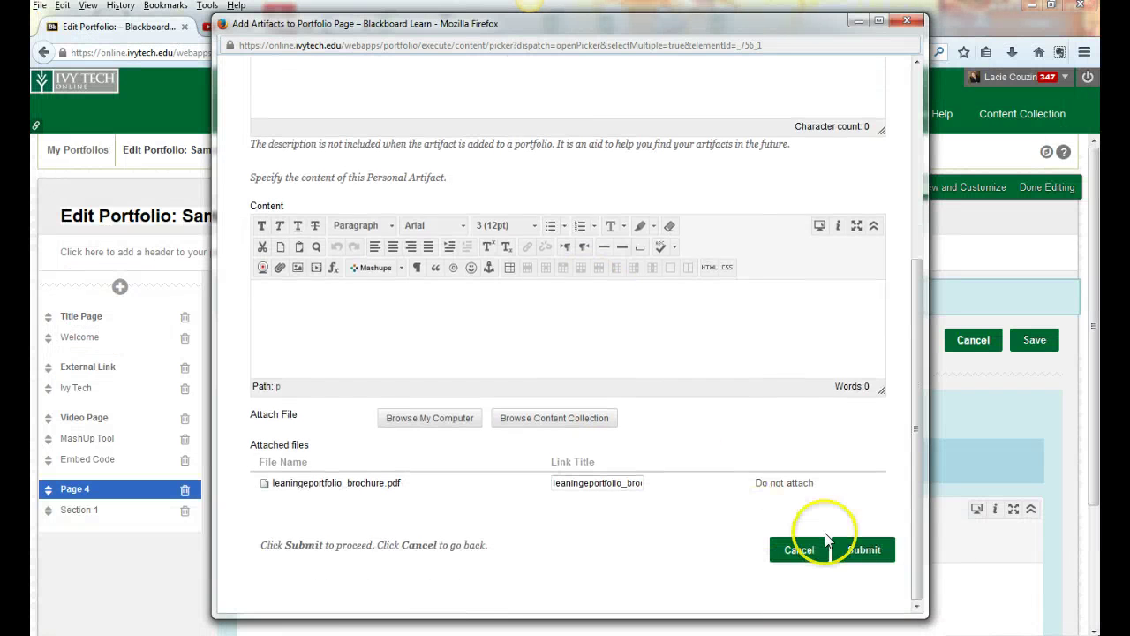
{"action": "left_click", "coordinate": [856, 548]}
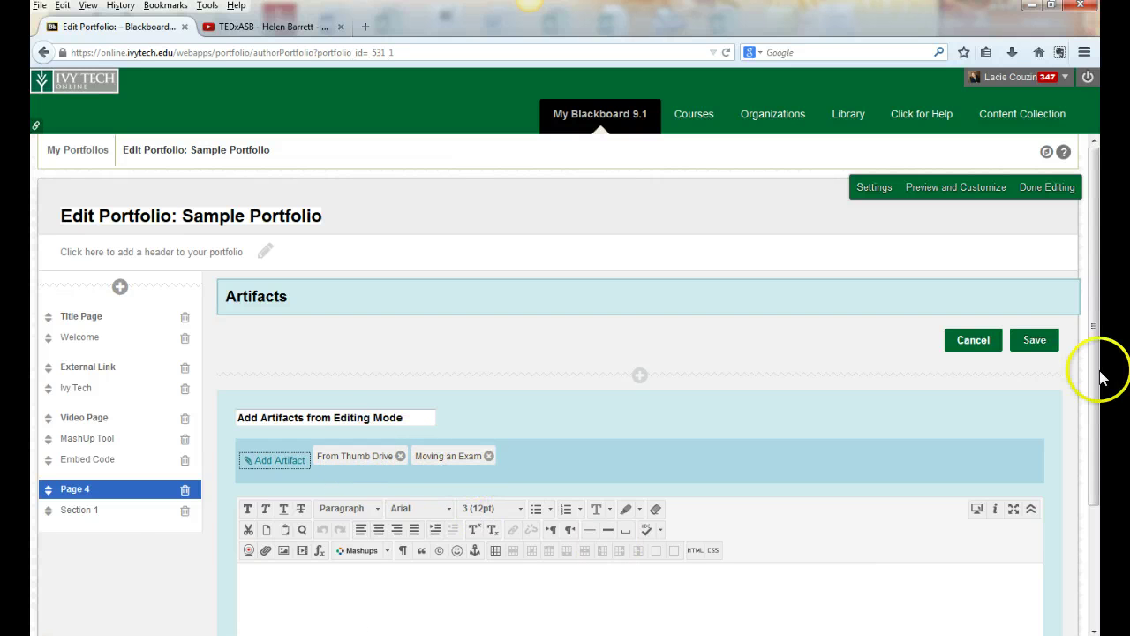
- Save the section with its attached artifacts and save the page title "Artifacts"
{"action": "left_click_drag", "start_coordinate": [1091, 320], "coordinate": [1100, 421]}
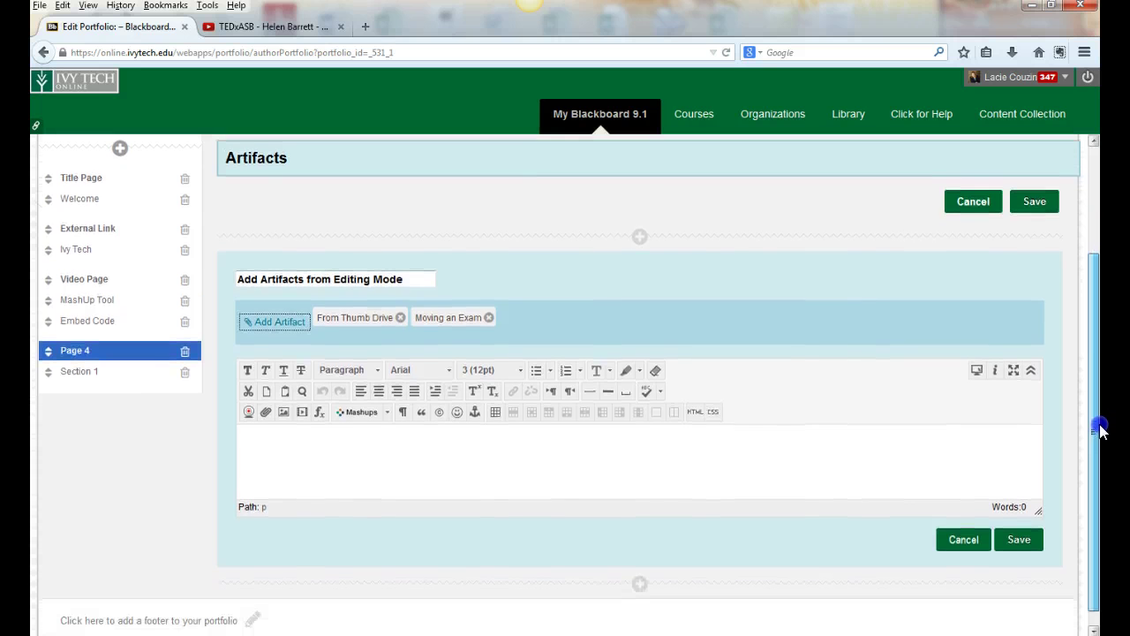
{"action": "left_click", "coordinate": [1021, 543]}
{"action": "left_click", "coordinate": [1032, 285]}
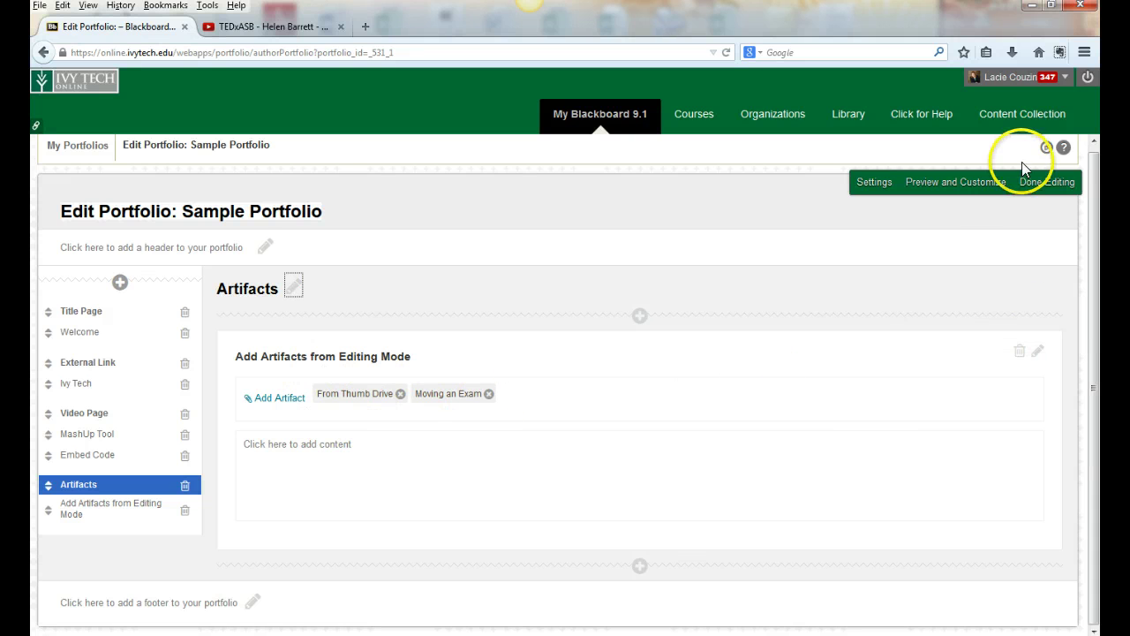
- Preview the portfolio's Artifacts page and view the PDF attached to the "Moving an Exam" artifact
{"action": "left_click", "coordinate": [939, 187]}
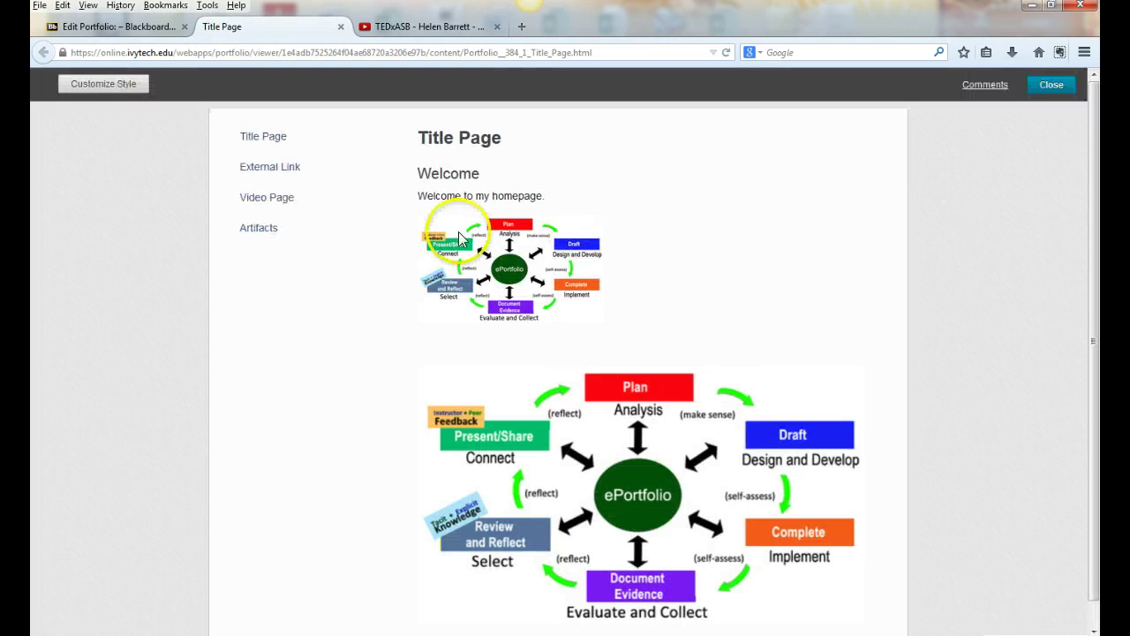
{"action": "left_click", "coordinate": [260, 237]}
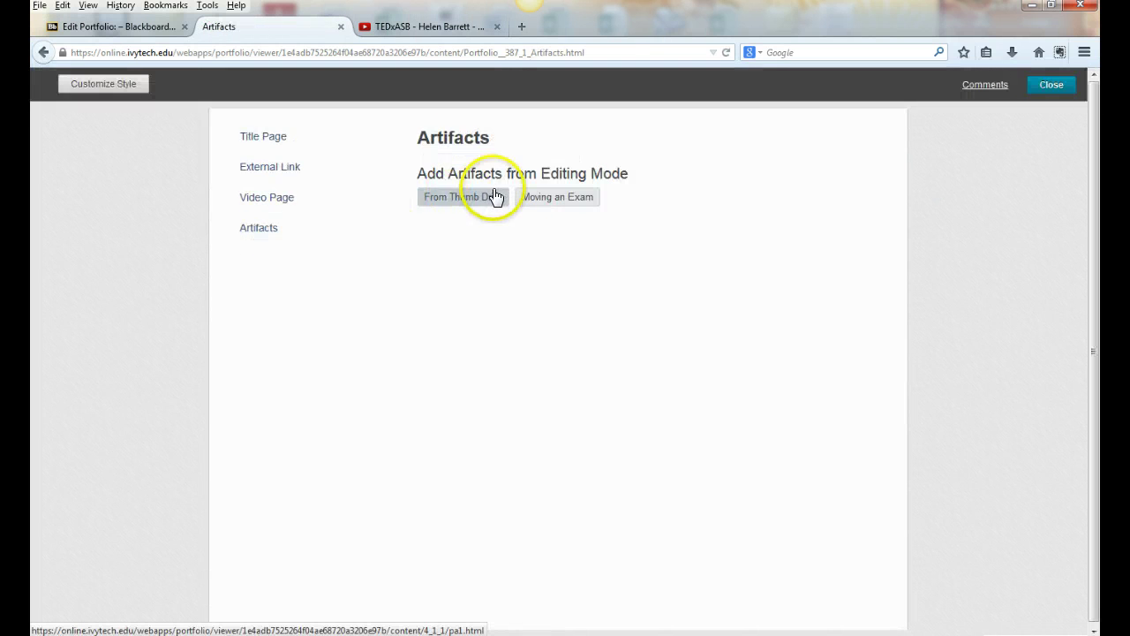
{"action": "left_click", "coordinate": [548, 203]}
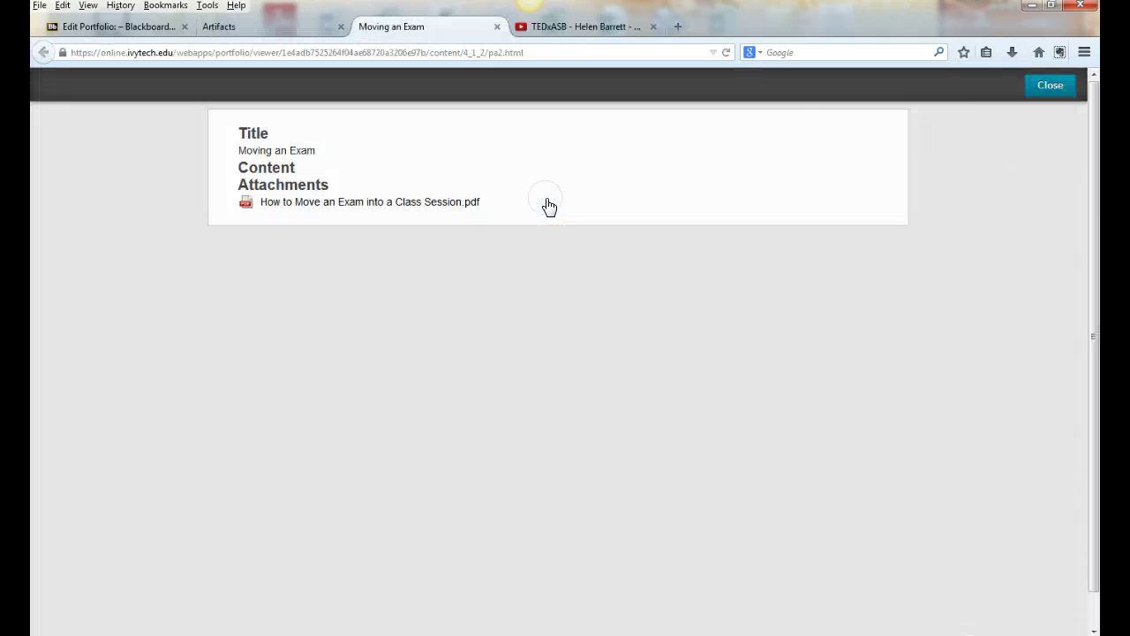
{"action": "left_click", "coordinate": [364, 205]}
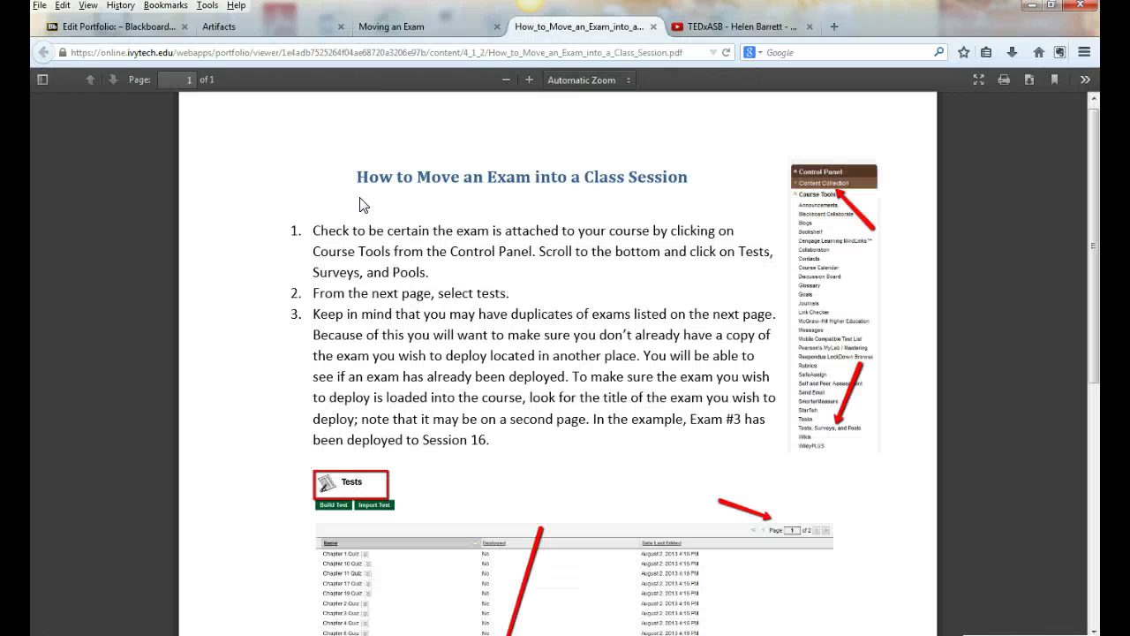
- Close the PDF, the artifact view and the portfolio preview, and return to editing the Sample Portfolio
{"action": "left_click", "coordinate": [653, 26]}
{"action": "left_click", "coordinate": [497, 28]}
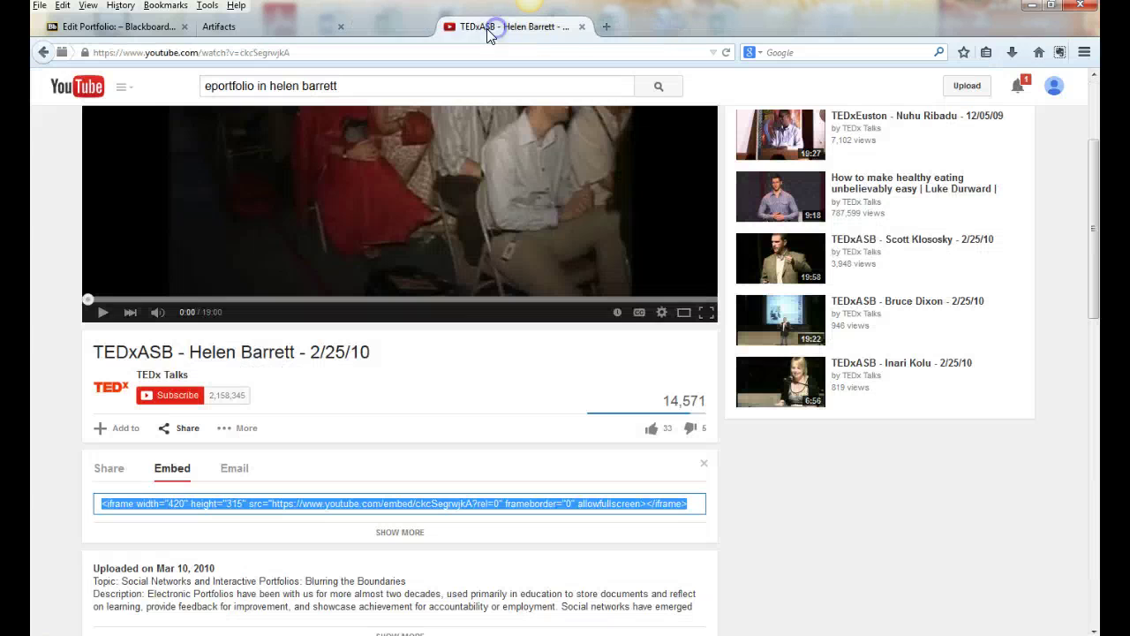
{"action": "left_click", "coordinate": [300, 27]}
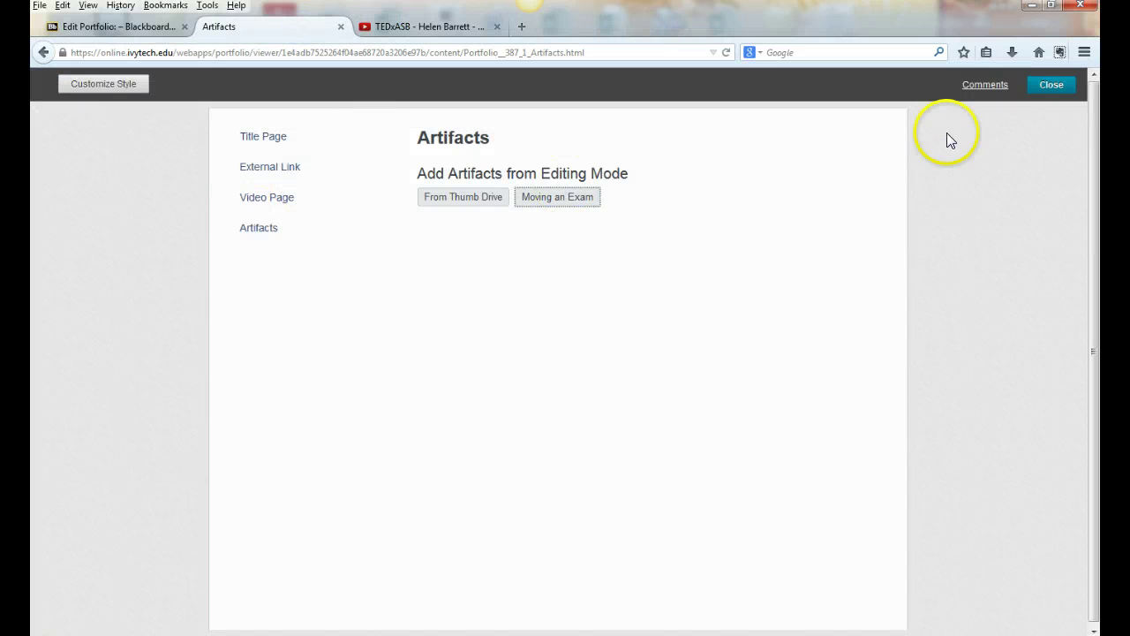
{"action": "left_click", "coordinate": [1056, 86]}
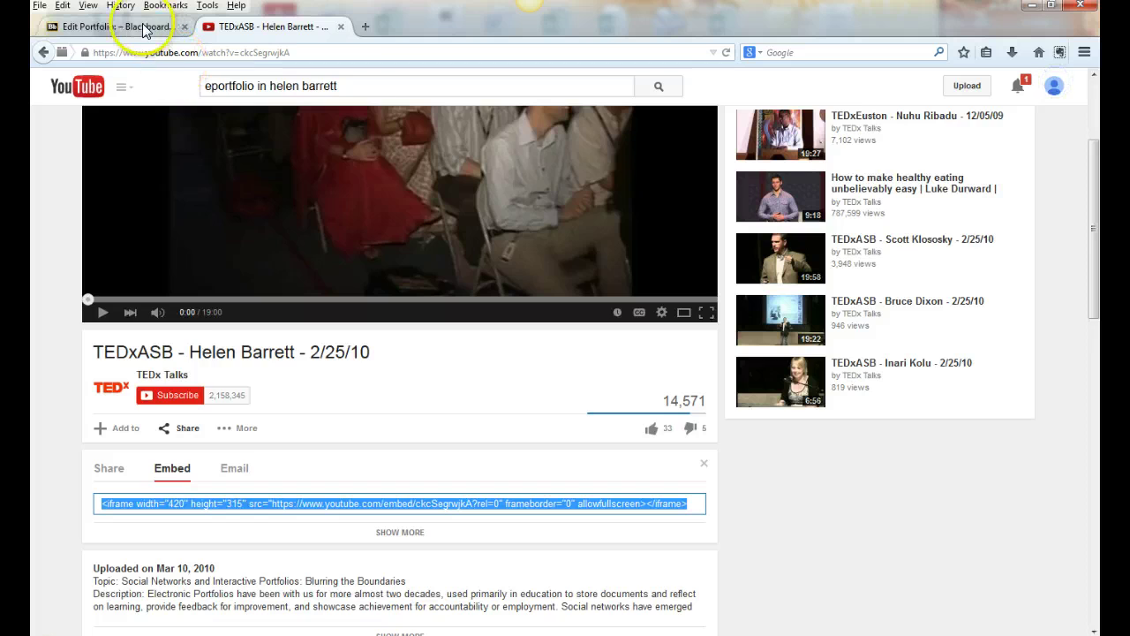
{"action": "left_click", "coordinate": [144, 26]}
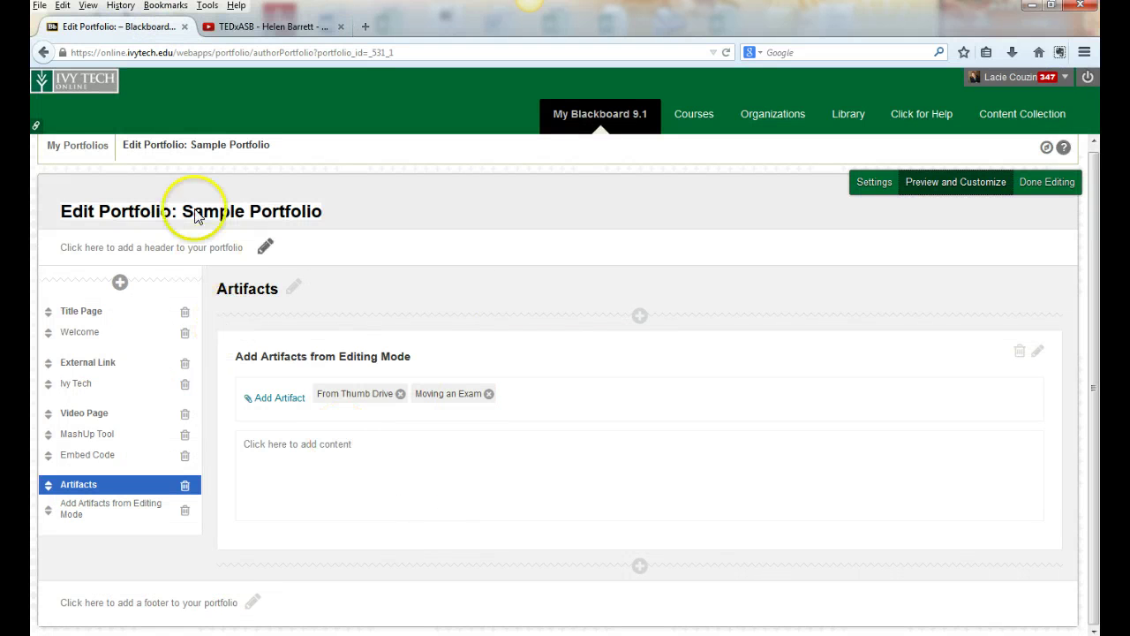
- Go to My Artifacts and browse for artifacts from the IVYC101 Development Shell course used by the portfolio owner
{"action": "left_click", "coordinate": [78, 146]}
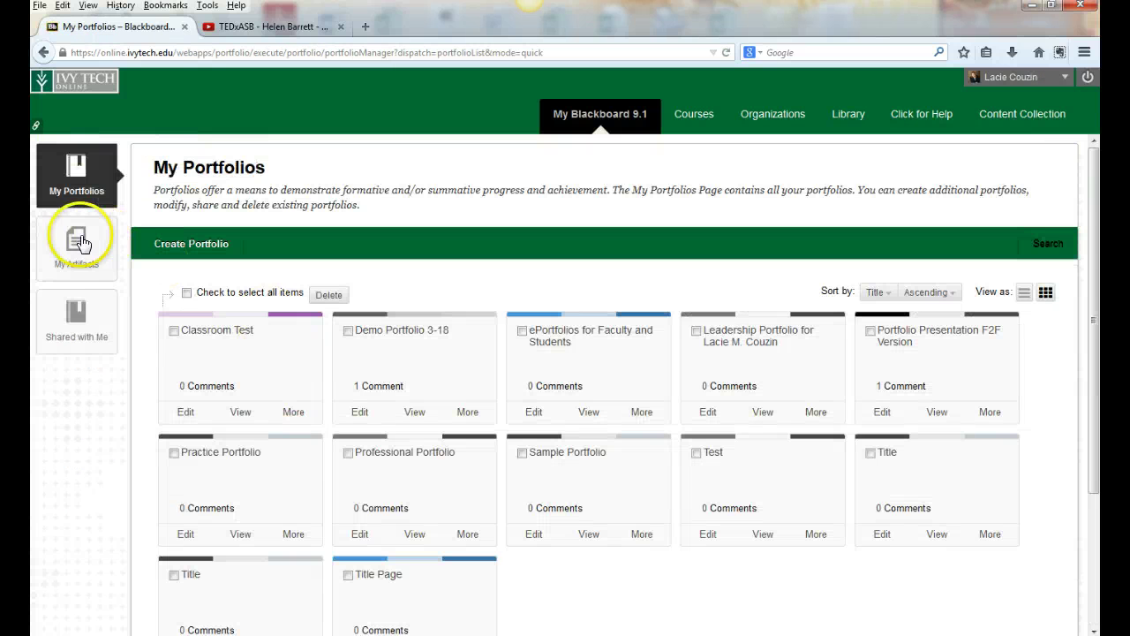
{"action": "left_click", "coordinate": [69, 260]}
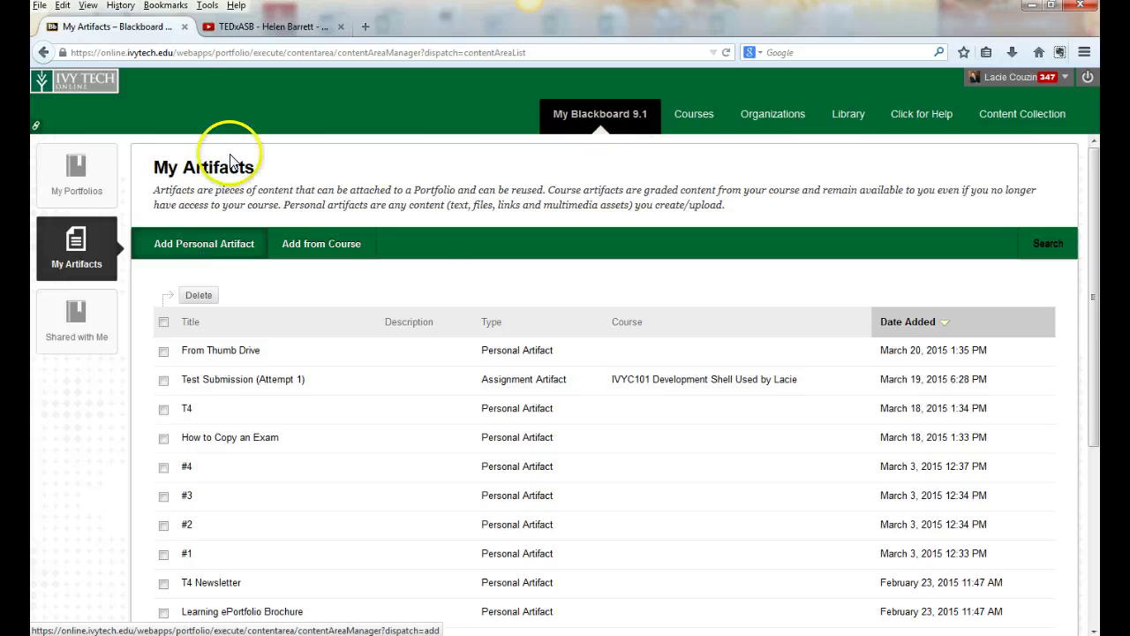
{"action": "left_click", "coordinate": [351, 252]}
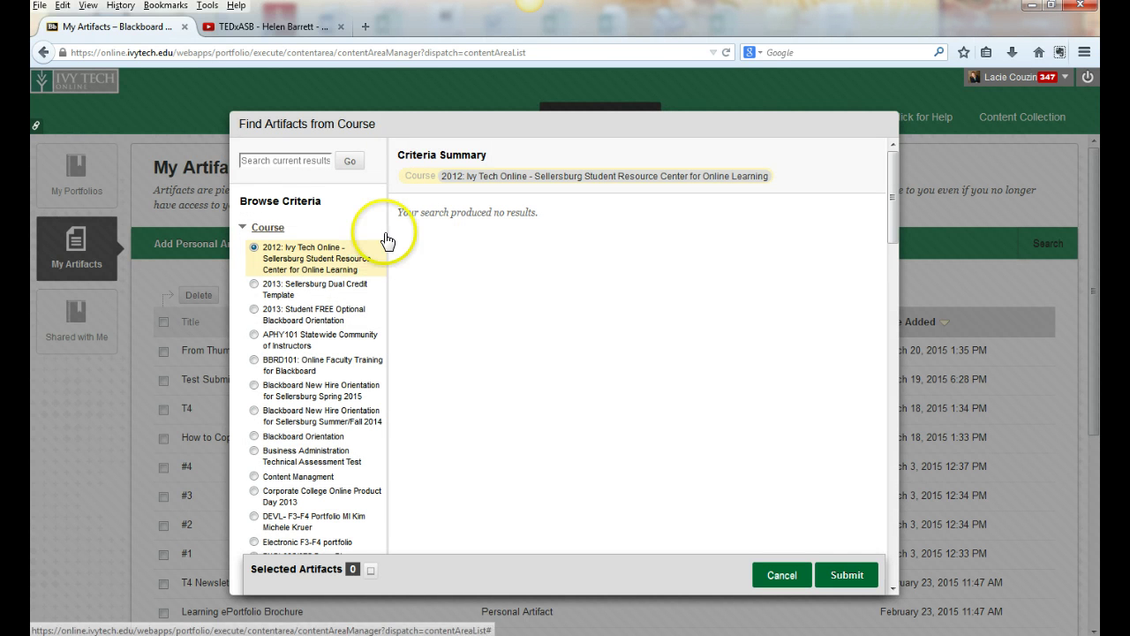
{"action": "scroll", "coordinate": [338, 319], "scroll_direction": "down", "scroll_amount": 4}
{"action": "scroll", "coordinate": [338, 320], "scroll_direction": "down", "scroll_amount": 15}
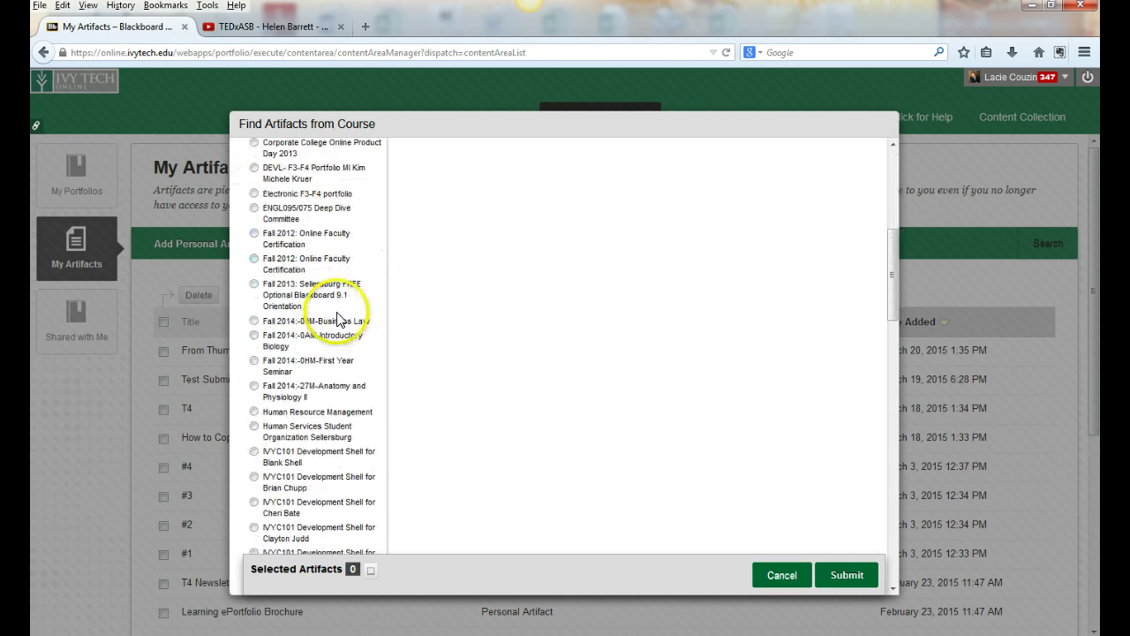
{"action": "scroll", "coordinate": [338, 307], "scroll_direction": "down", "scroll_amount": 5}
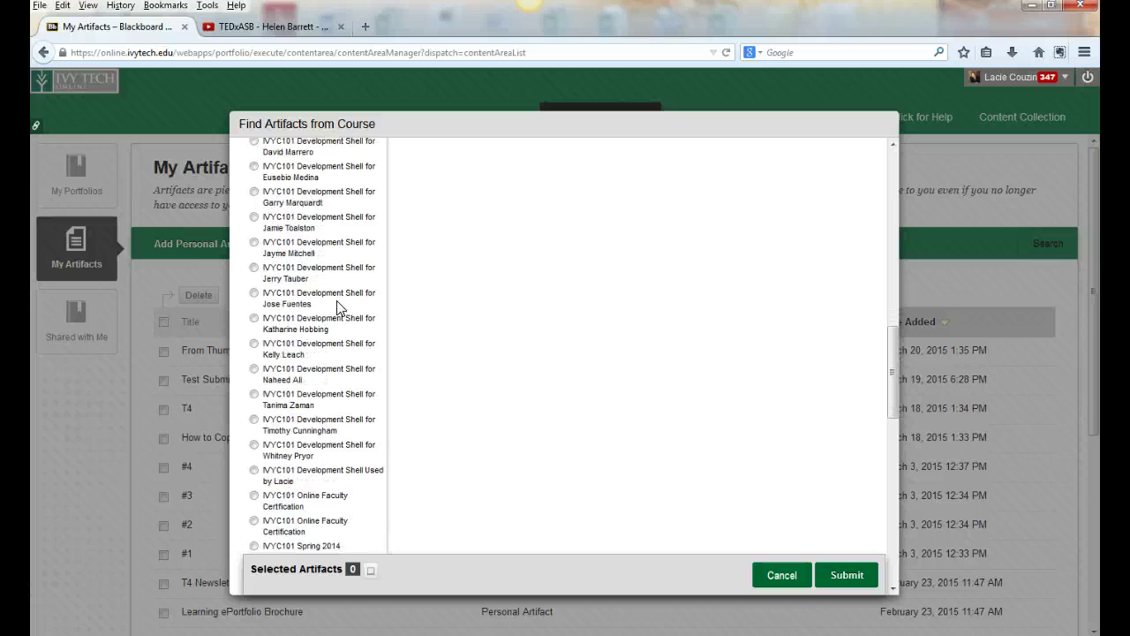
{"action": "left_click", "coordinate": [297, 422]}
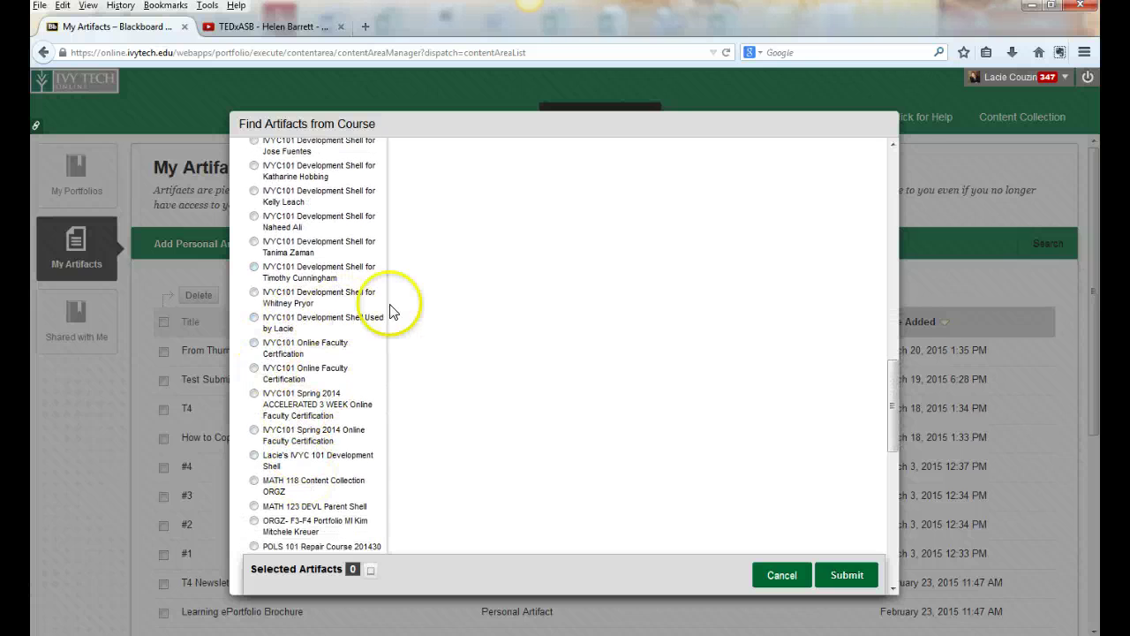
{"action": "left_click", "coordinate": [254, 316]}
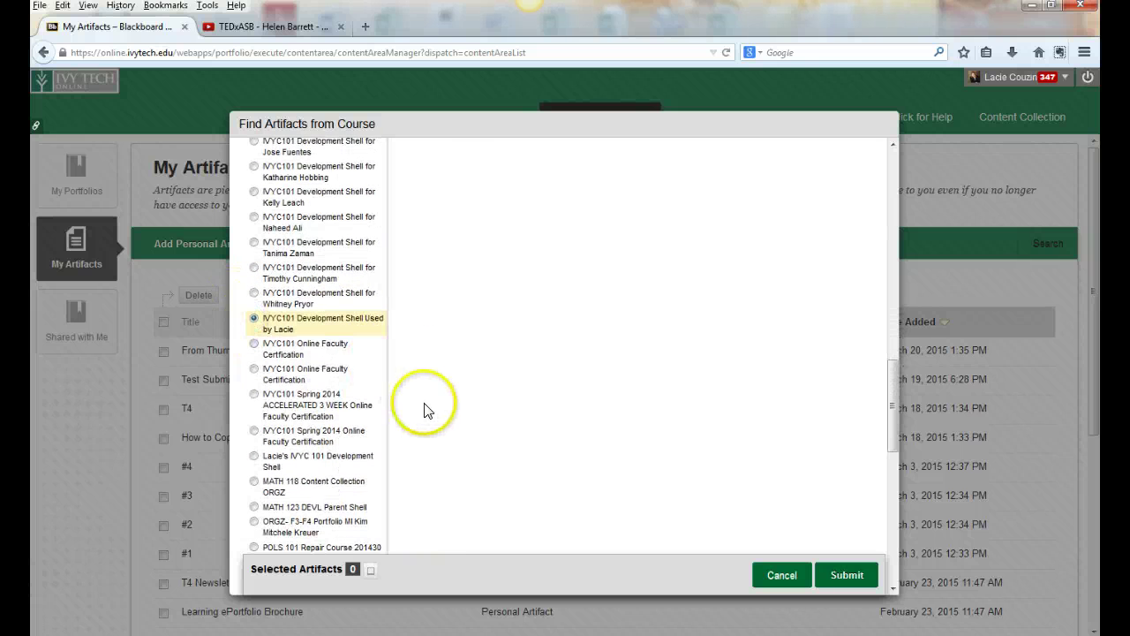
- Add the course's assignment artifact "Test Submission (Attempt 1)" to My Artifacts
{"action": "scroll", "coordinate": [481, 431], "scroll_direction": "up", "scroll_amount": 8}
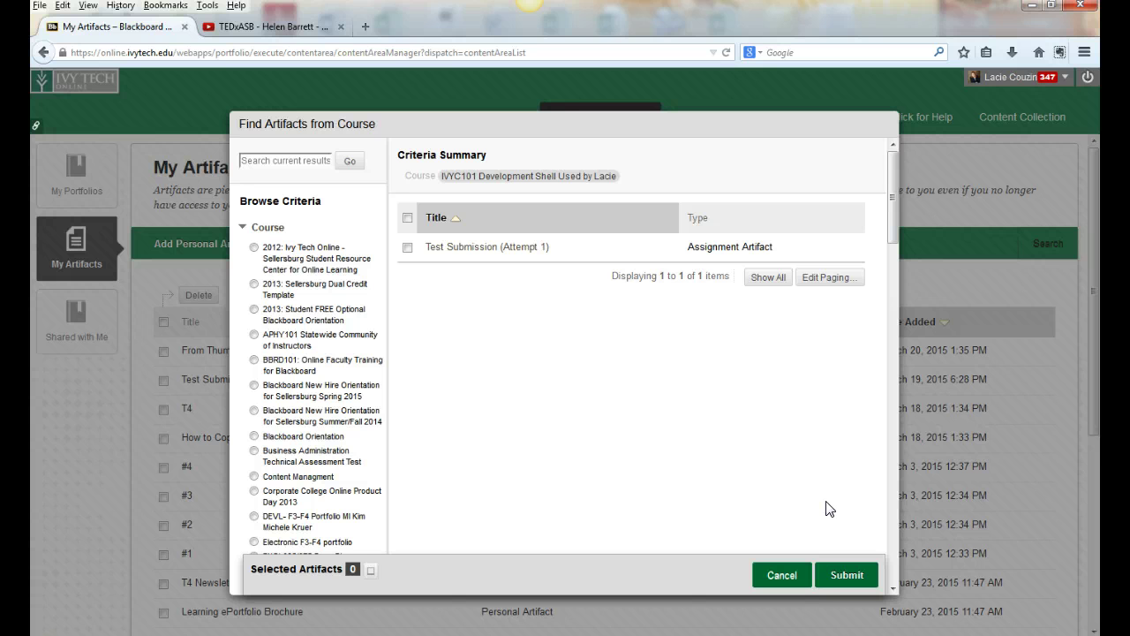
{"action": "left_click", "coordinate": [407, 248]}
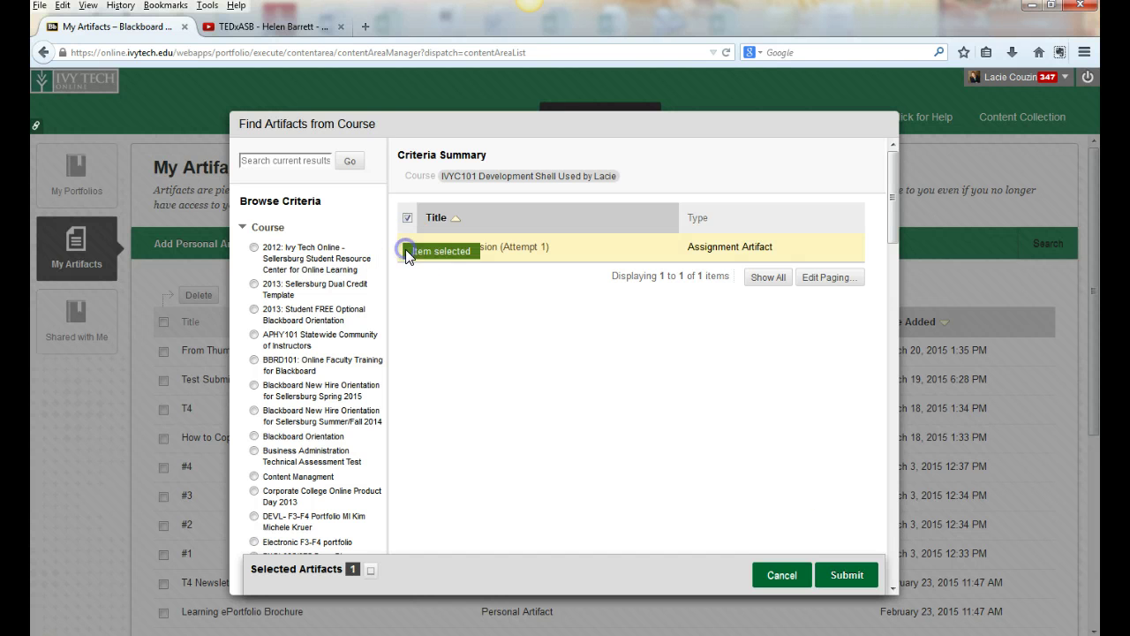
{"action": "left_click", "coordinate": [847, 574]}
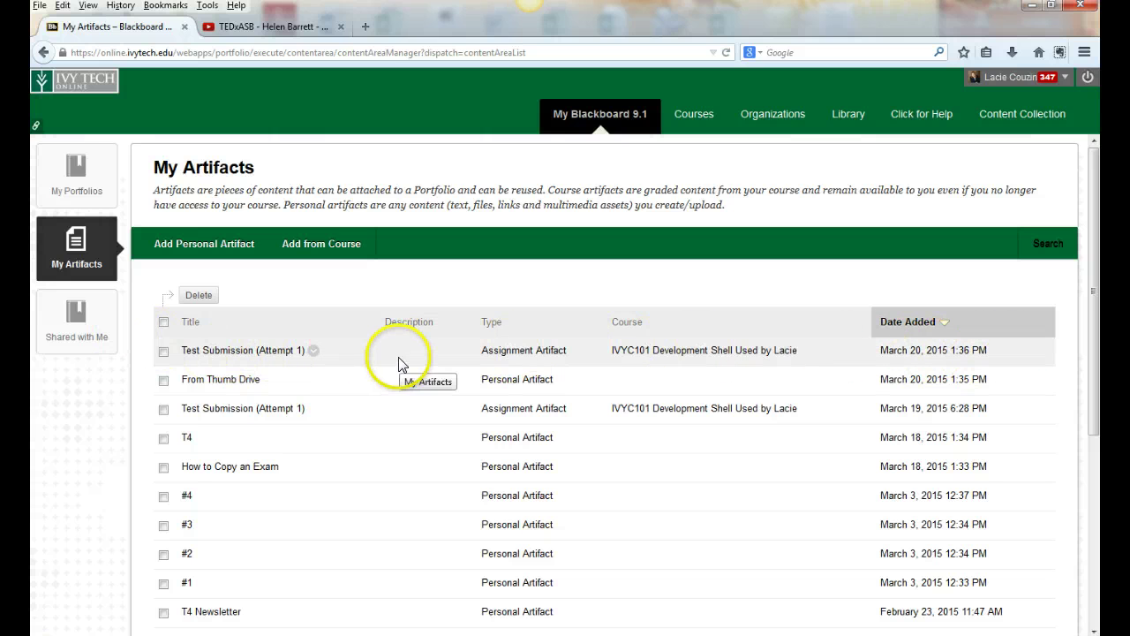
- Return to My Portfolios, open the Sample Portfolio for editing and go to its Artifacts page
{"action": "left_click", "coordinate": [86, 169]}
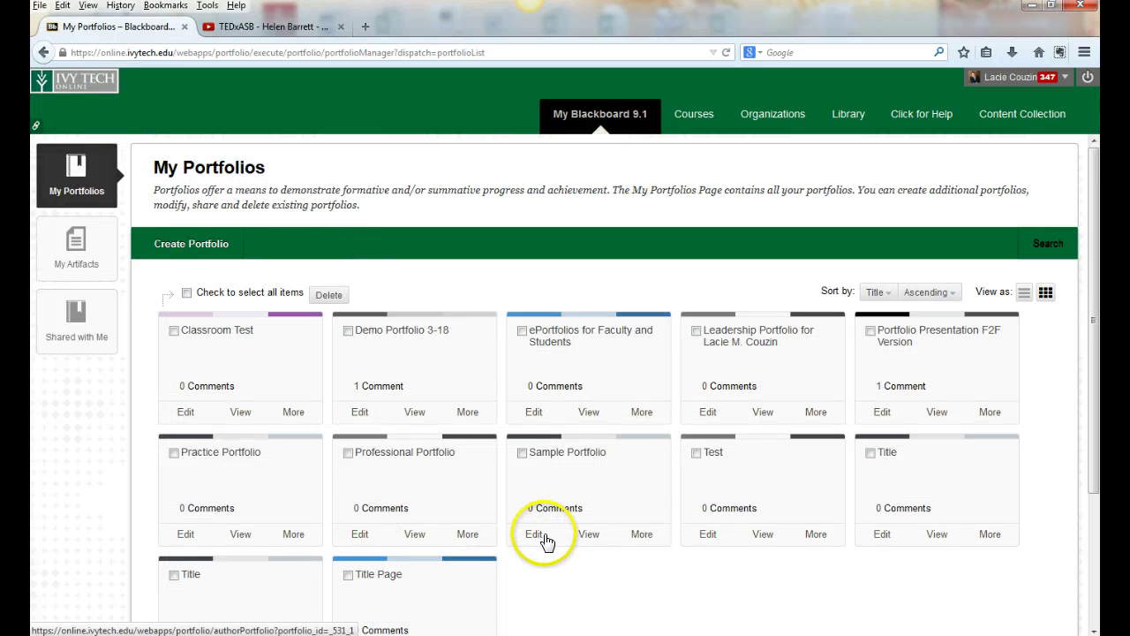
{"action": "left_click", "coordinate": [534, 533]}
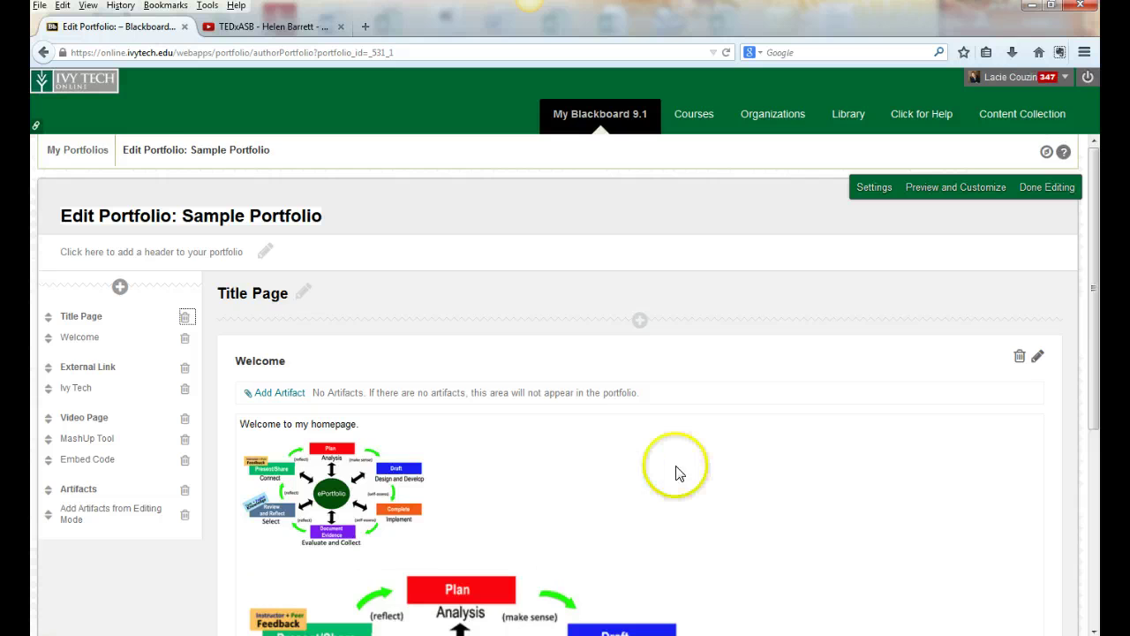
{"action": "scroll", "coordinate": [675, 464], "scroll_direction": "down", "scroll_amount": 3}
{"action": "scroll", "coordinate": [565, 406], "scroll_direction": "up", "scroll_amount": 2}
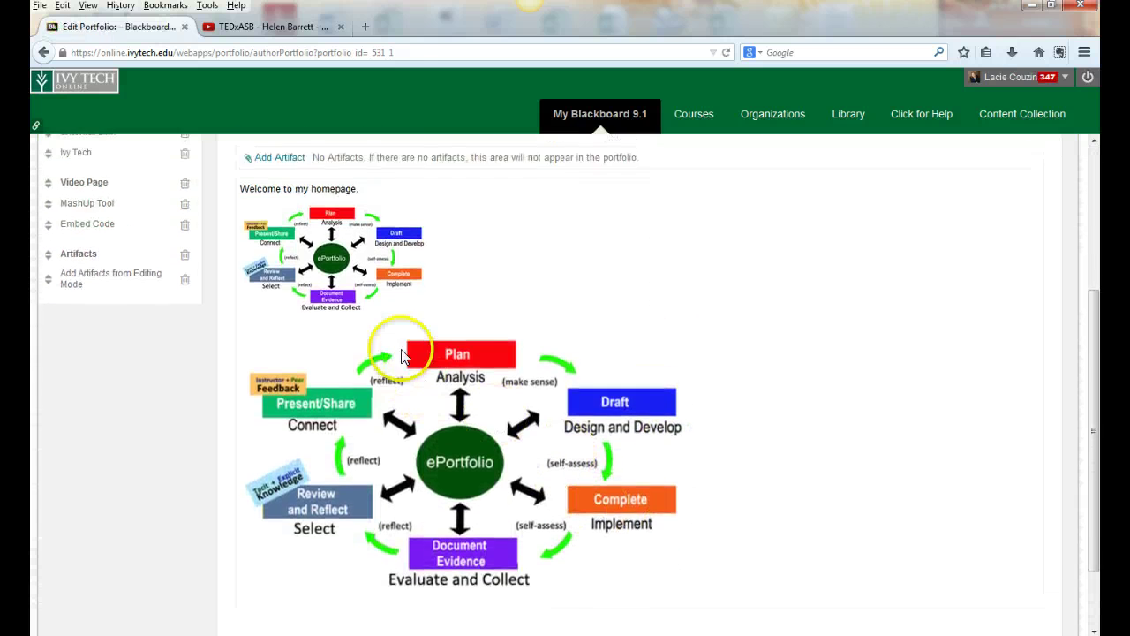
{"action": "left_click", "coordinate": [86, 302]}
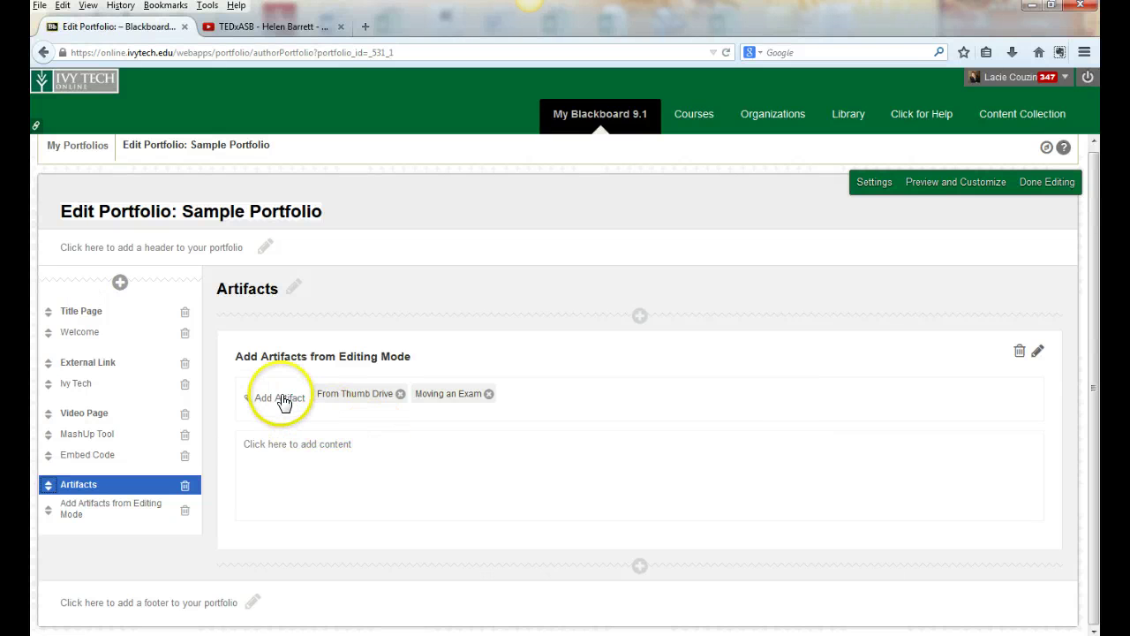
- Attach the newest "Test Submission (Attempt 1)" assignment artifact to the "Add Artifacts from Editing Mode" section
{"action": "left_click", "coordinate": [279, 397]}
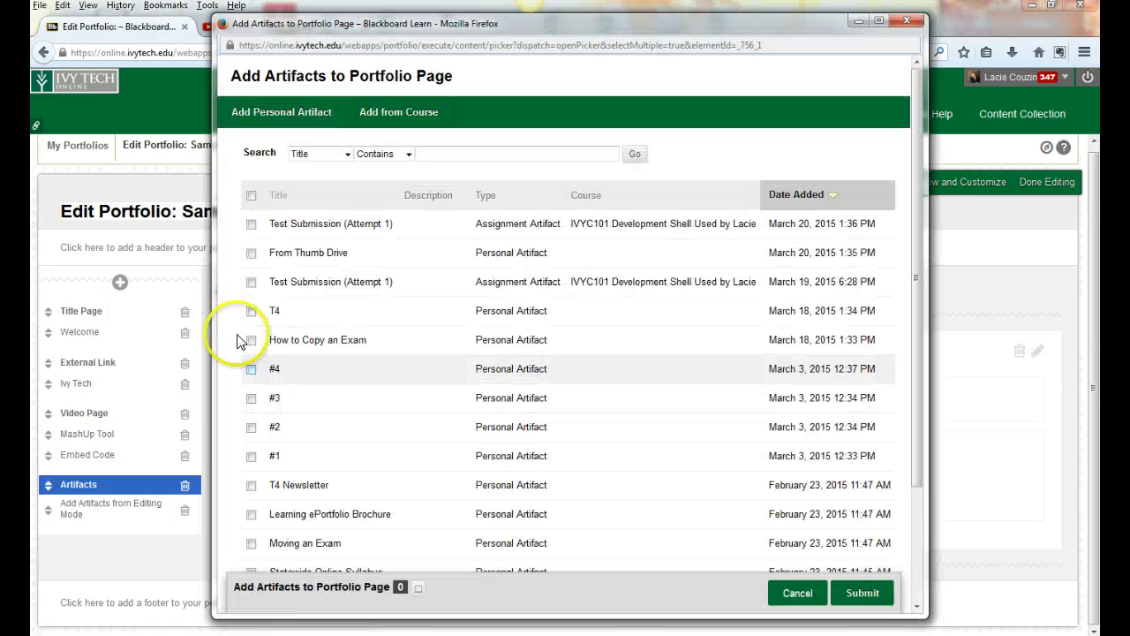
{"action": "left_click", "coordinate": [251, 224]}
{"action": "left_click", "coordinate": [861, 593]}
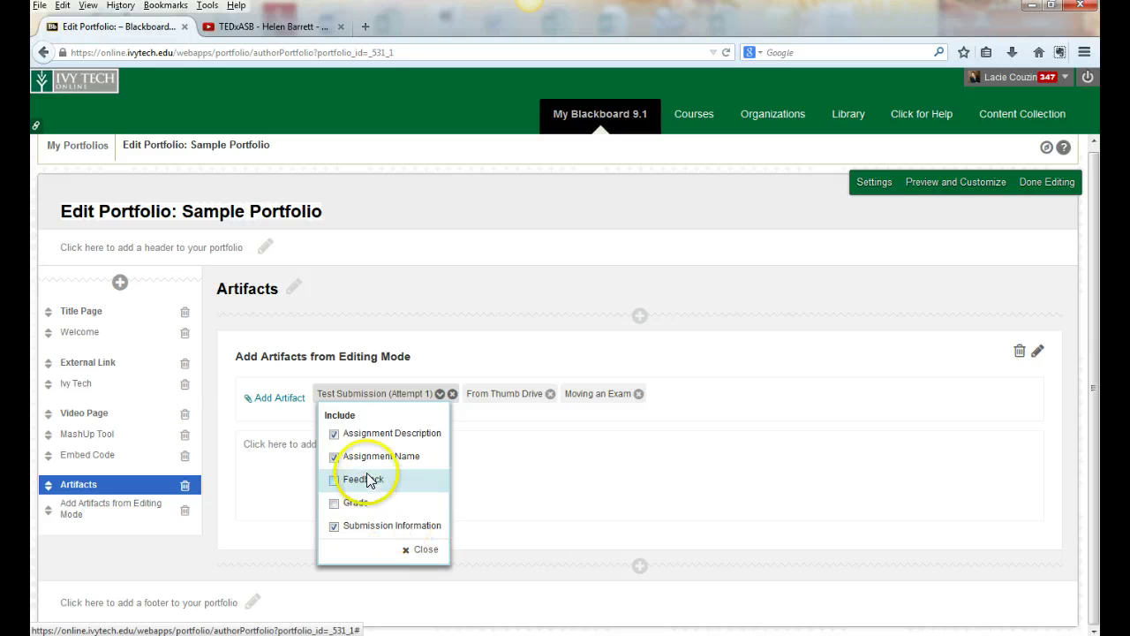
- Close the Include options of the "Test Submission (Attempt 1)" artifact and finish editing the Sample Portfolio
{"action": "left_click", "coordinate": [426, 549]}
{"action": "left_click", "coordinate": [593, 489]}
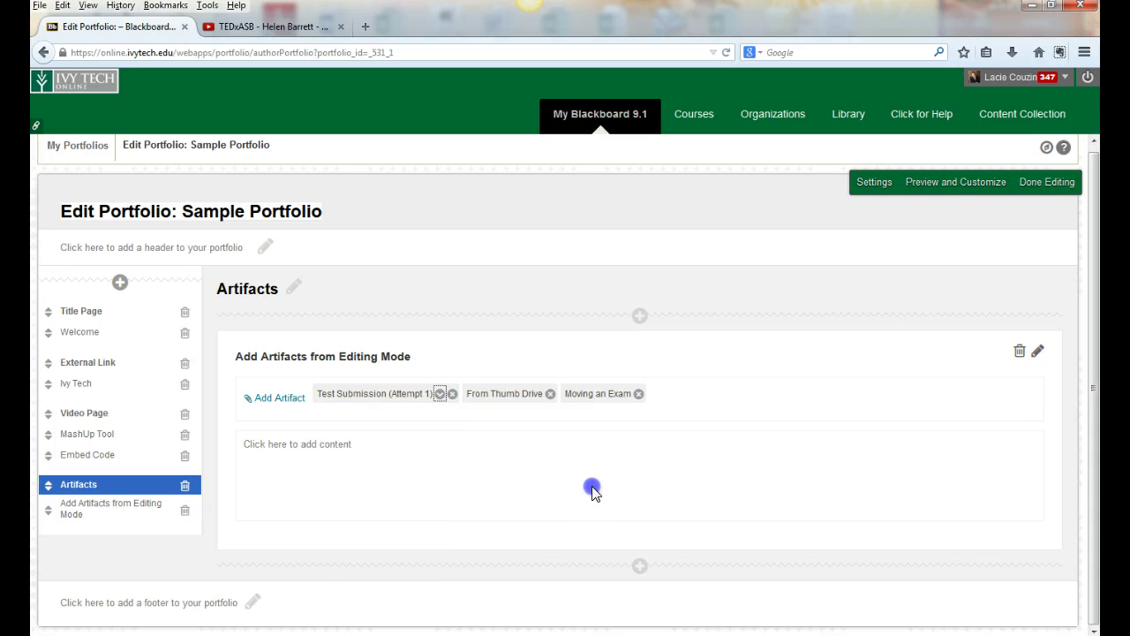
{"action": "left_click", "coordinate": [1017, 616]}
{"action": "left_click", "coordinate": [1060, 185]}
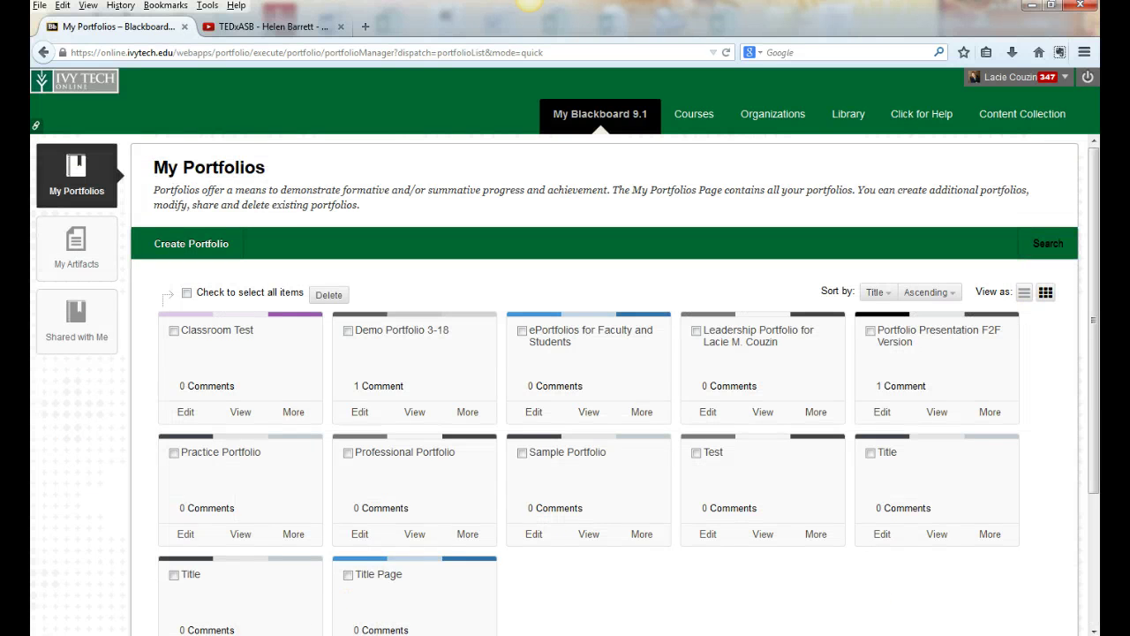